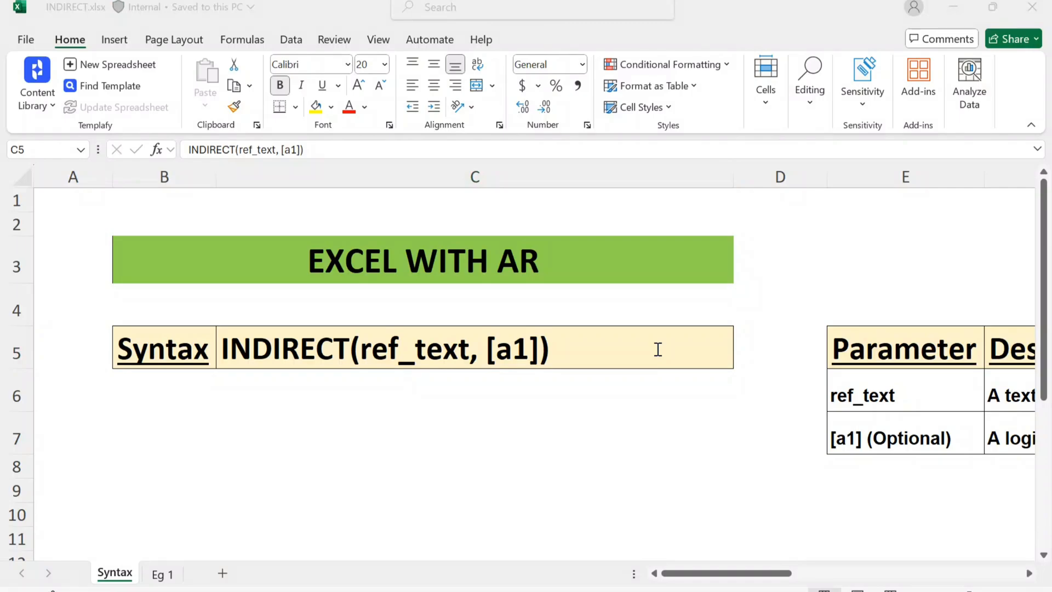
Review the INDIRECT syntax and the descriptions of its ref_text and [a1] parameters on the Syntax sheet.
left_click(658, 349)
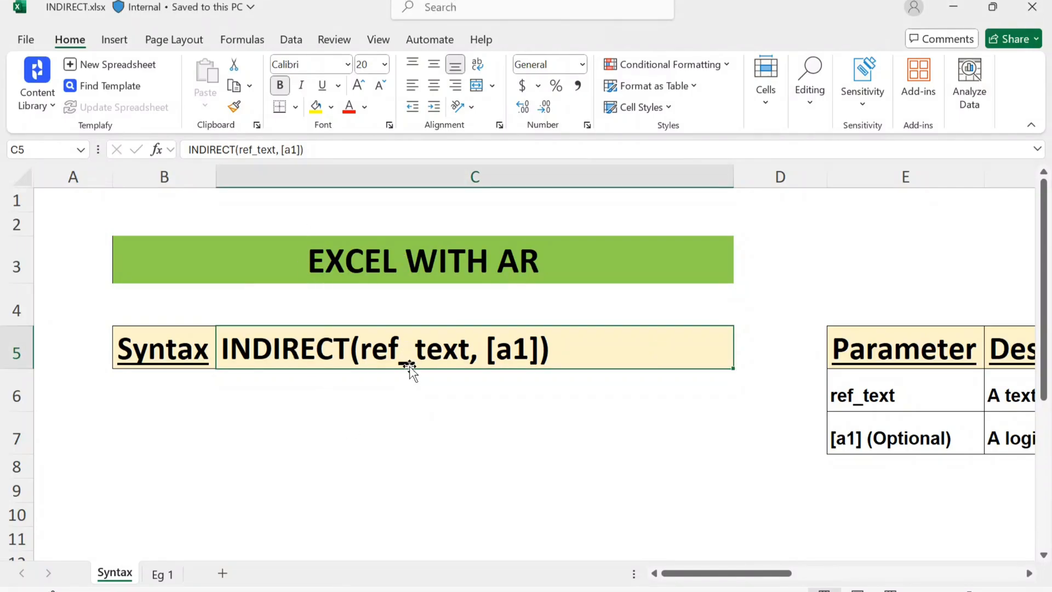
left_click(612, 364)
scroll(612, 364, "right", 5)
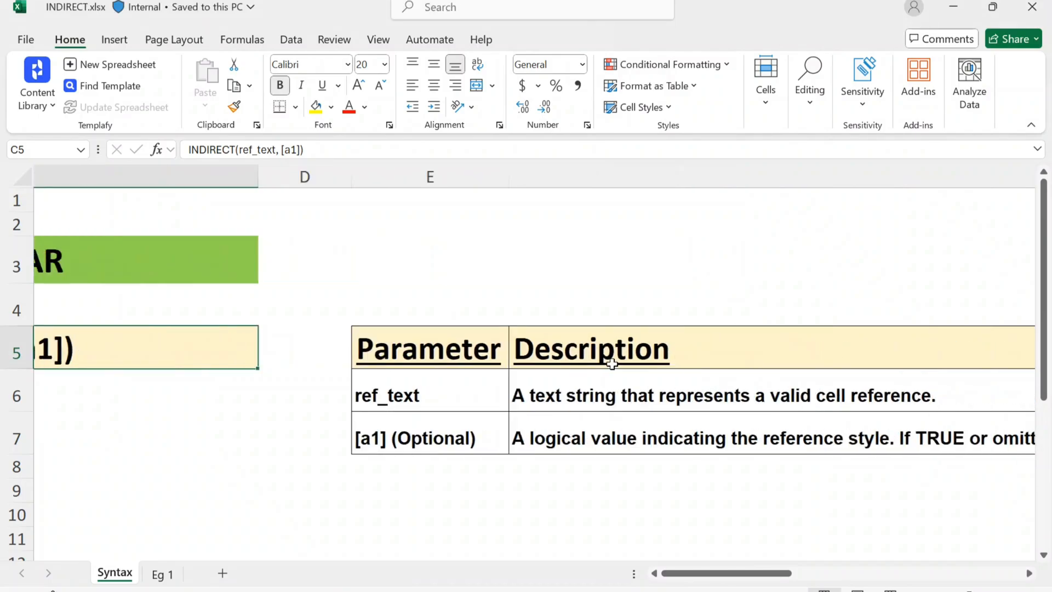
scroll(612, 364, "down", 2)
scroll(612, 364, "right", 1)
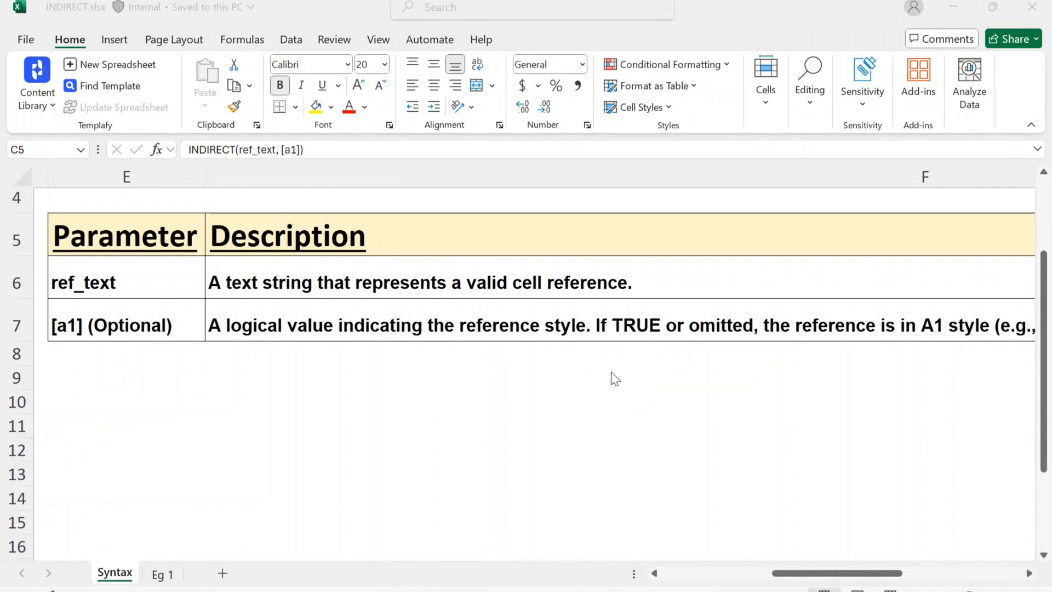
left_click(315, 348)
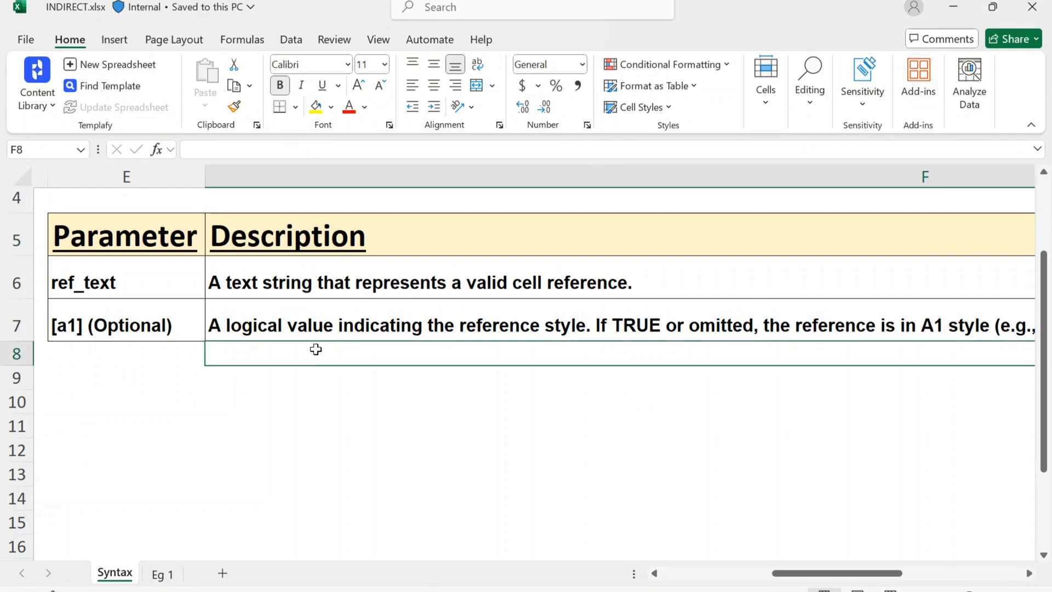
left_click(321, 410)
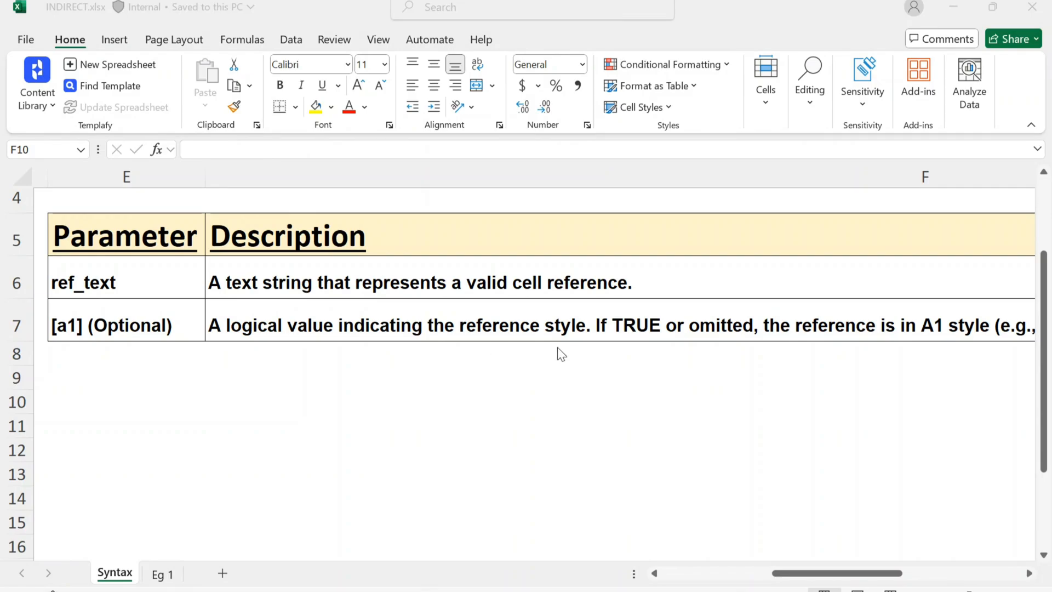
left_click(507, 403)
scroll(697, 352, "right", 5)
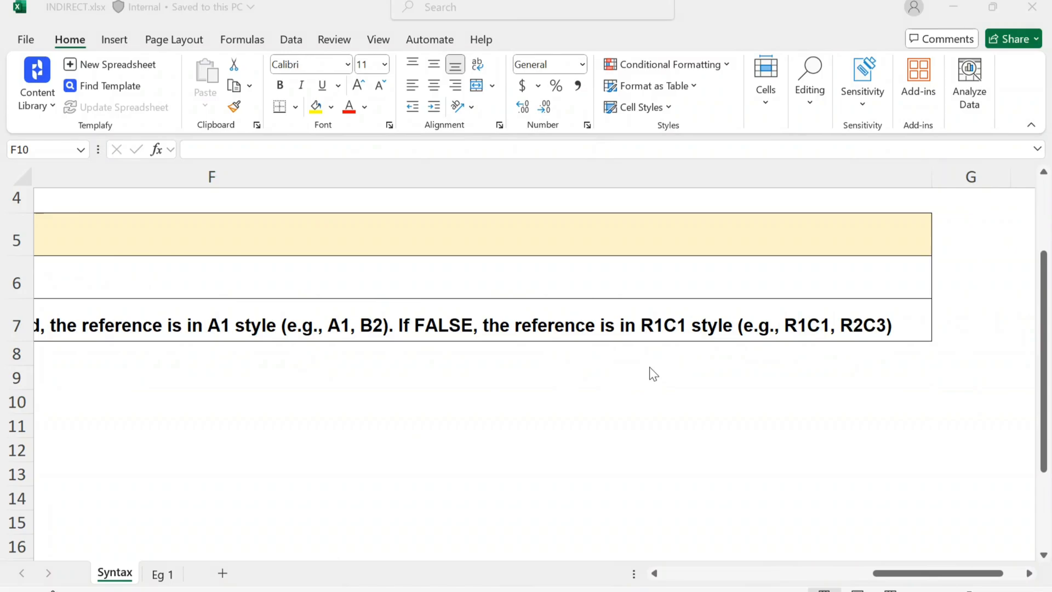
scroll(674, 380, "down", 5)
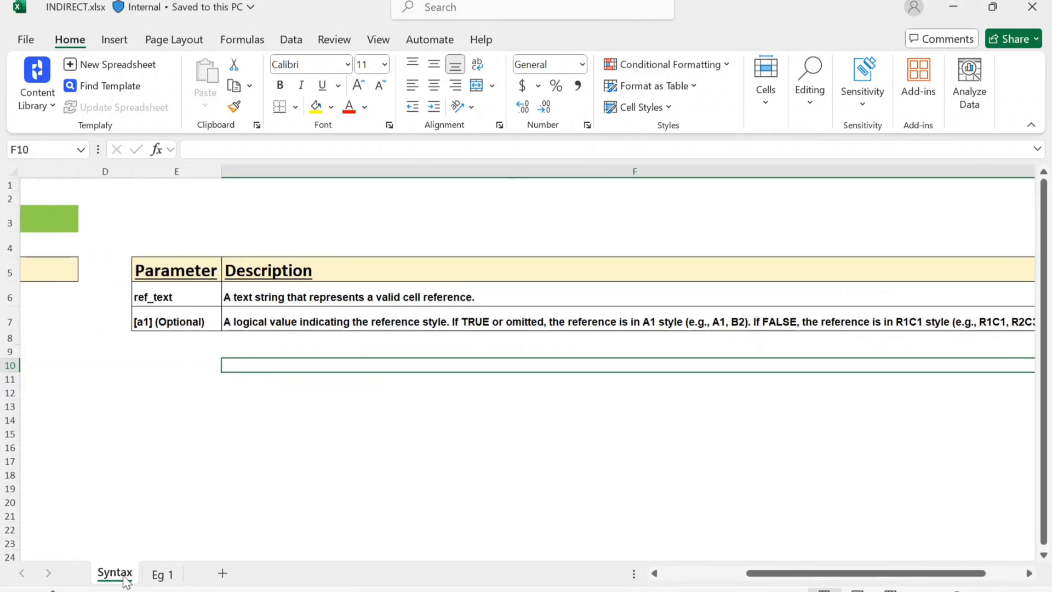
Open the Eg 1 sheet and examine the names and the 2023 to 2025 figures in its table.
left_click(160, 575)
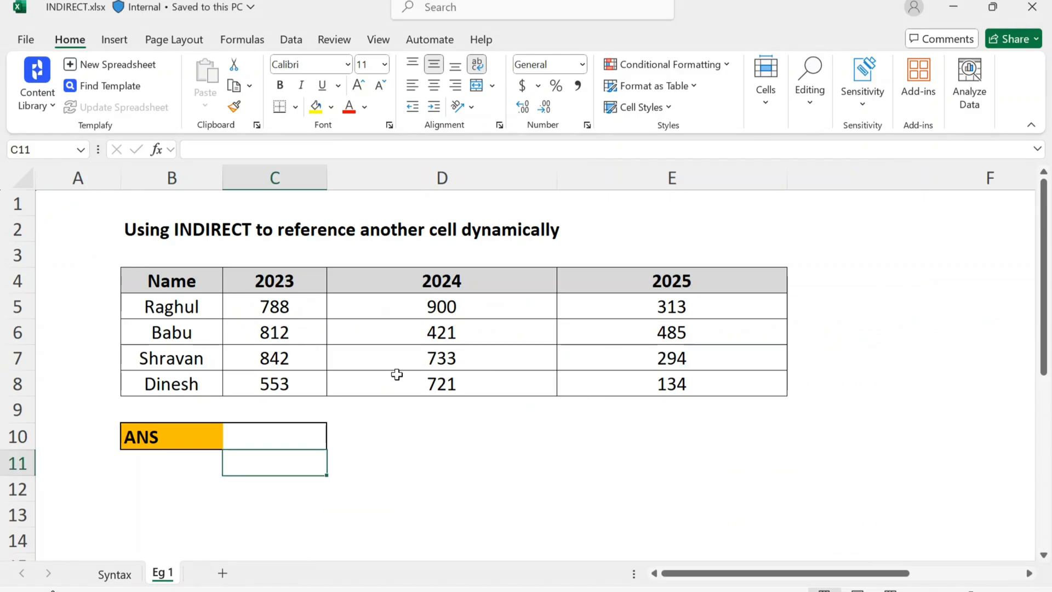
left_click(266, 282)
left_click(170, 308)
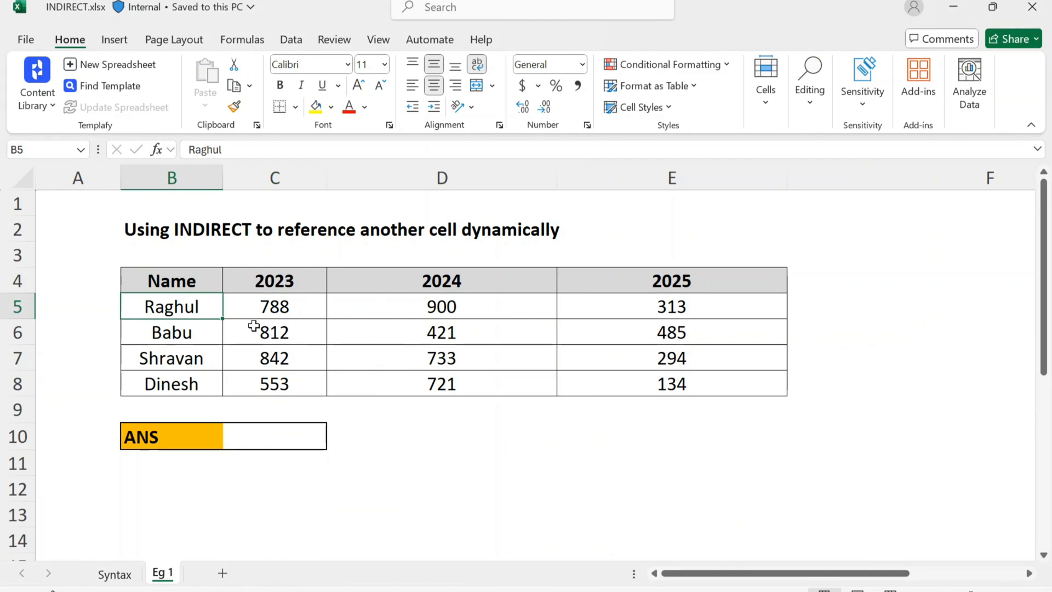
left_click(224, 363)
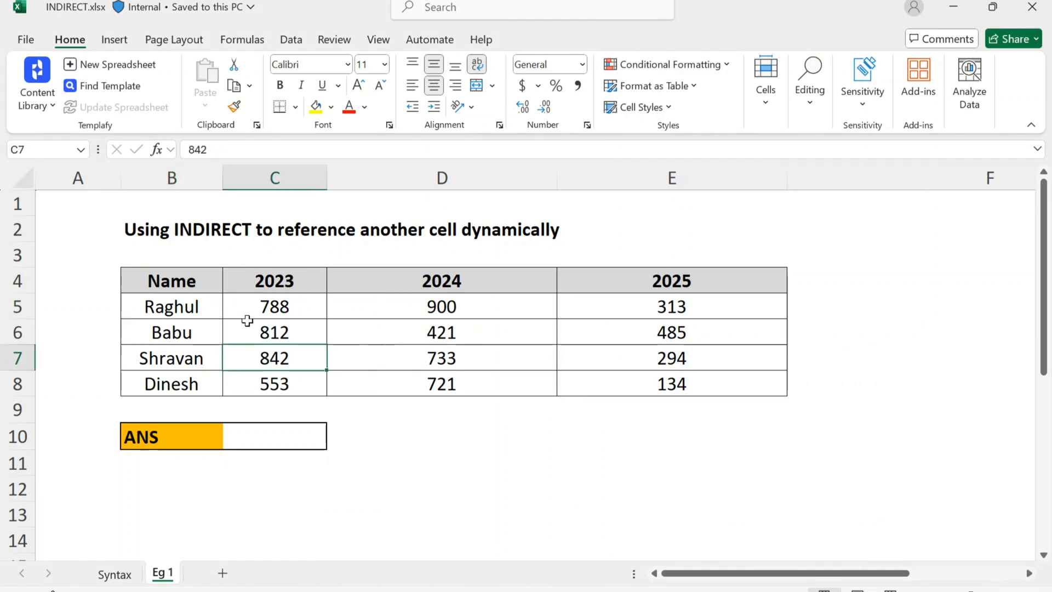
left_click(166, 334)
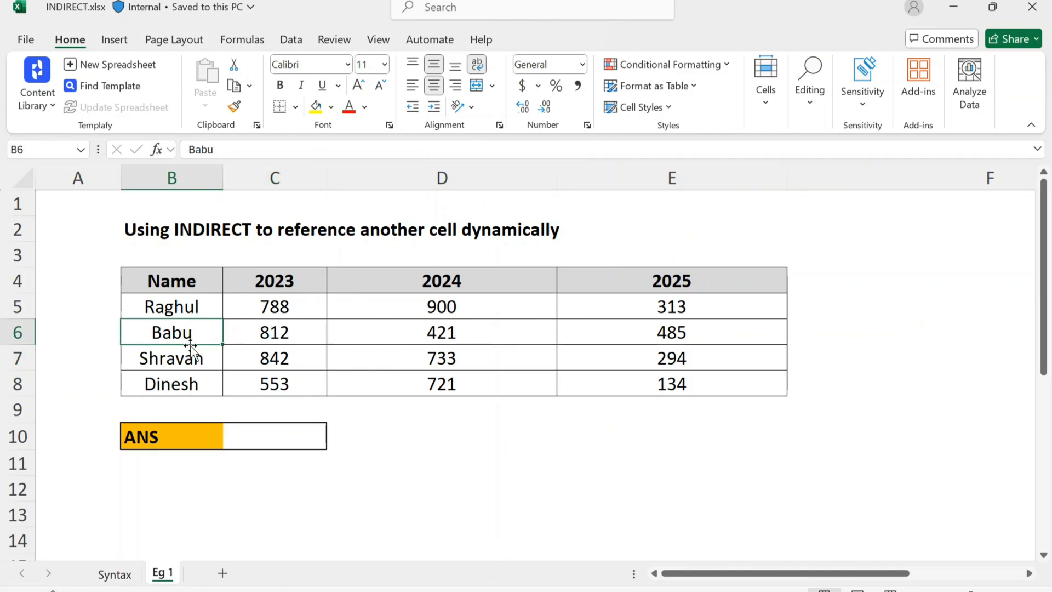
left_click(269, 304)
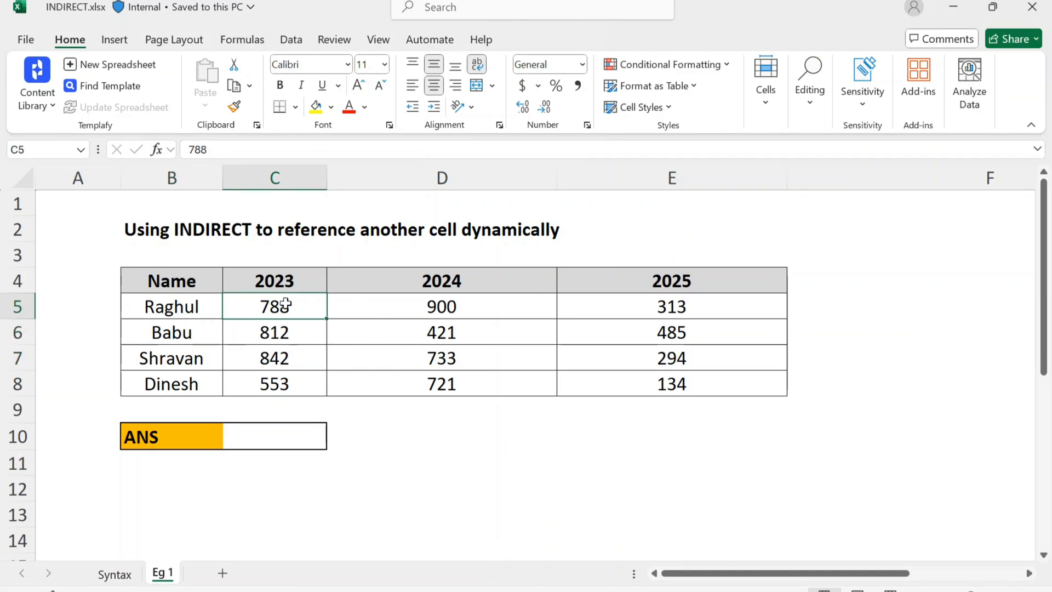
left_click(390, 312)
left_click(661, 306)
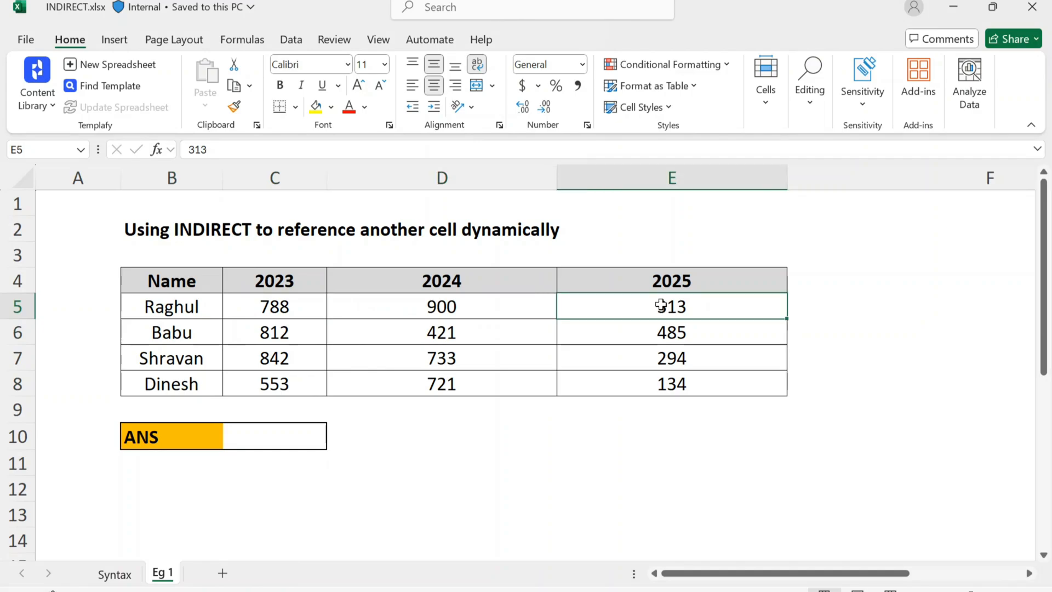
left_click(663, 337)
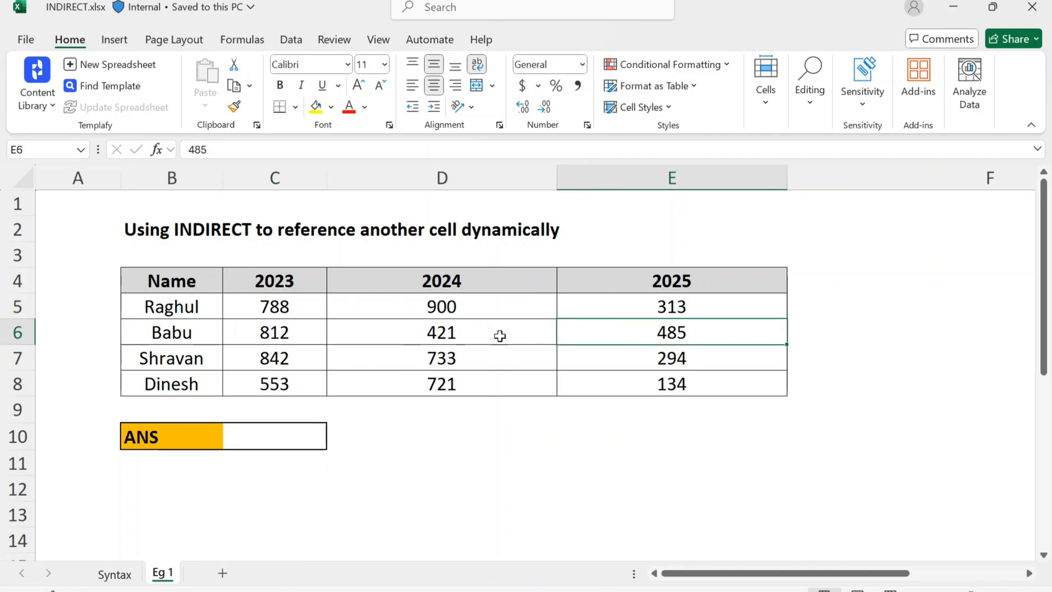
Enter =INDIRECT("b5") in the ANS cell C10 and check it against its source cell B5.
left_click(265, 435)
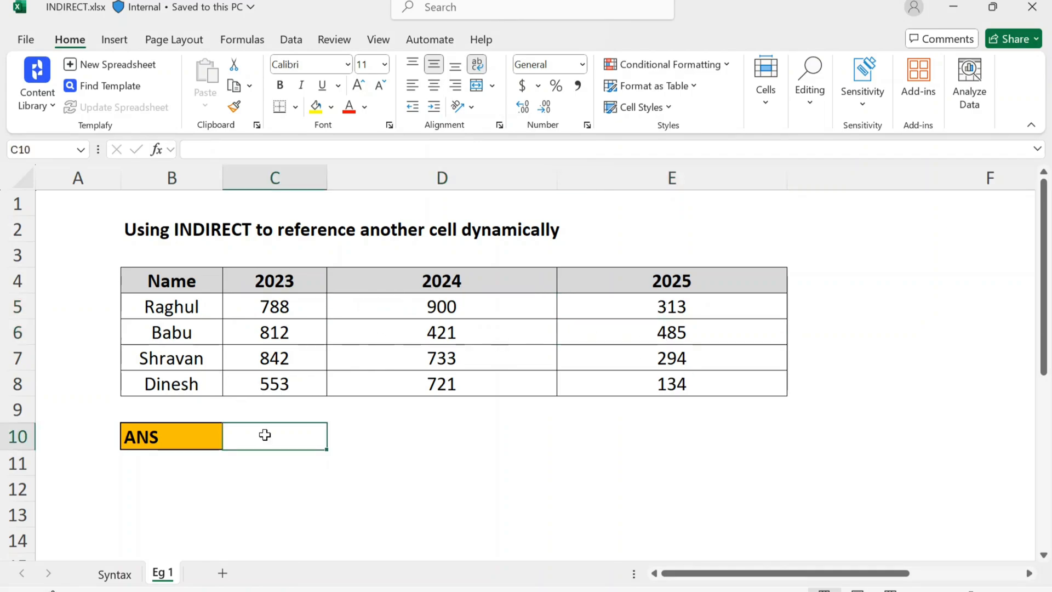
type("=in")
key("Tab")
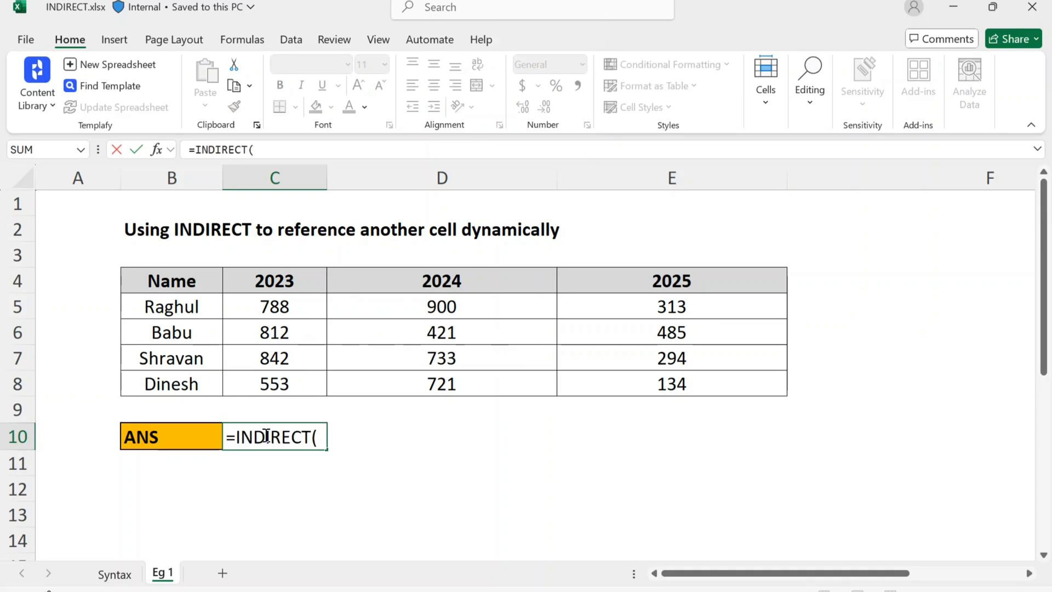
type("\"b5\")")
key("Return")
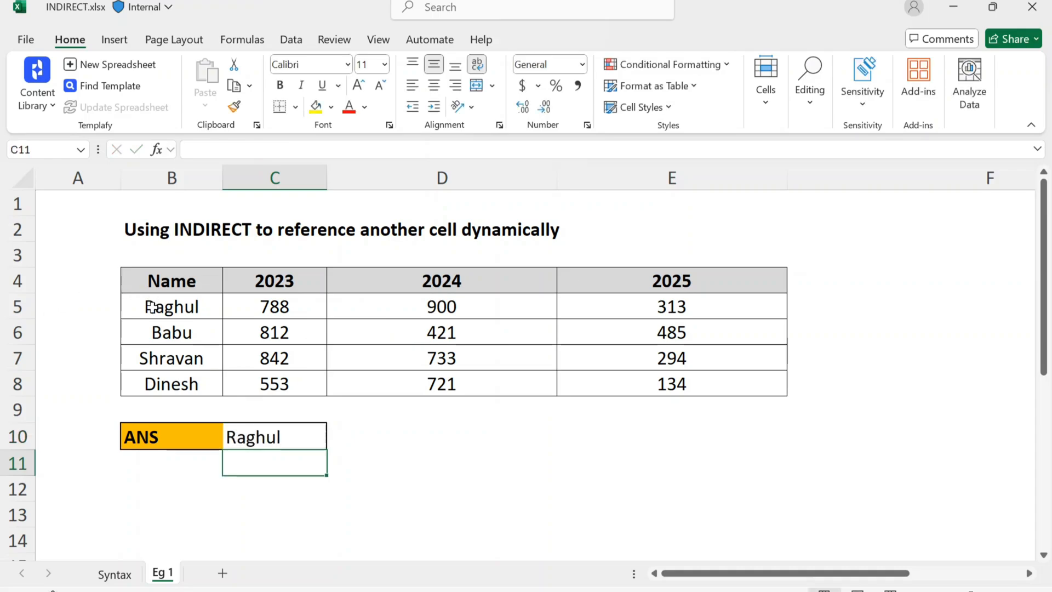
key("Up")
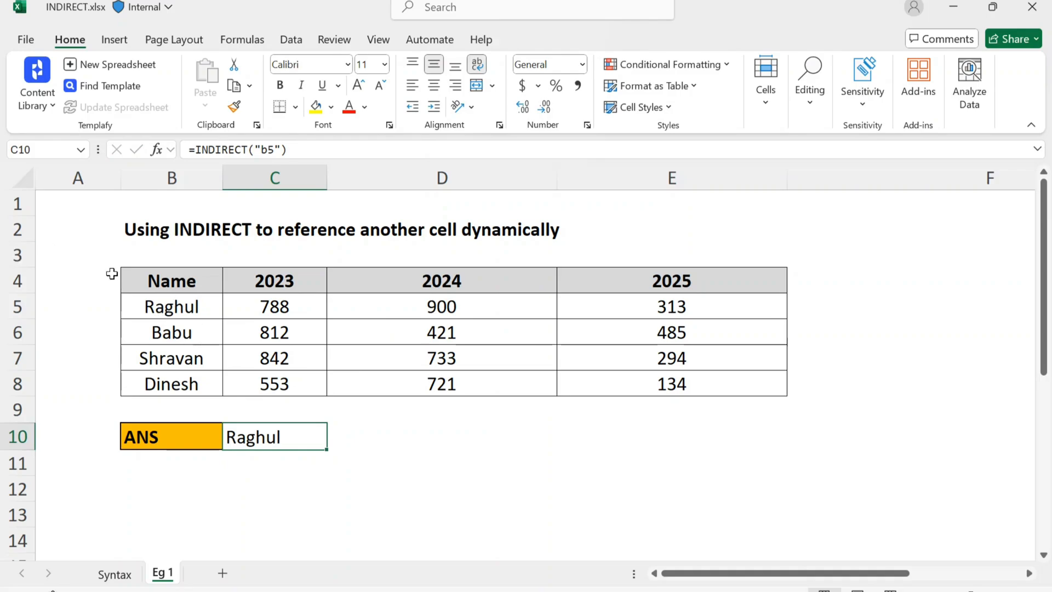
left_click(140, 310)
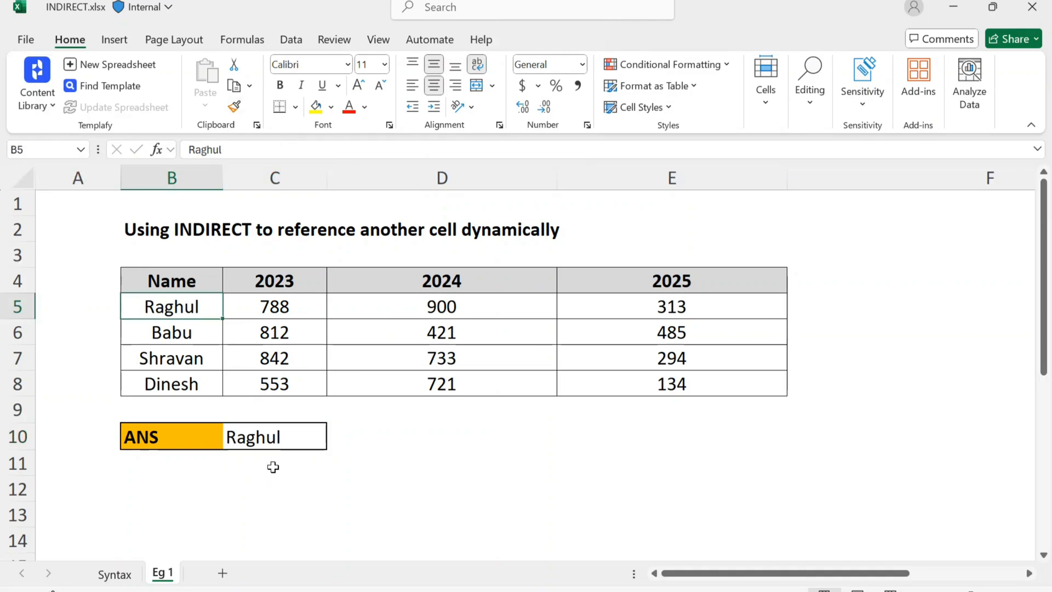
Change the text reference in C10's INDIRECT formula to "d6".
left_click(283, 440)
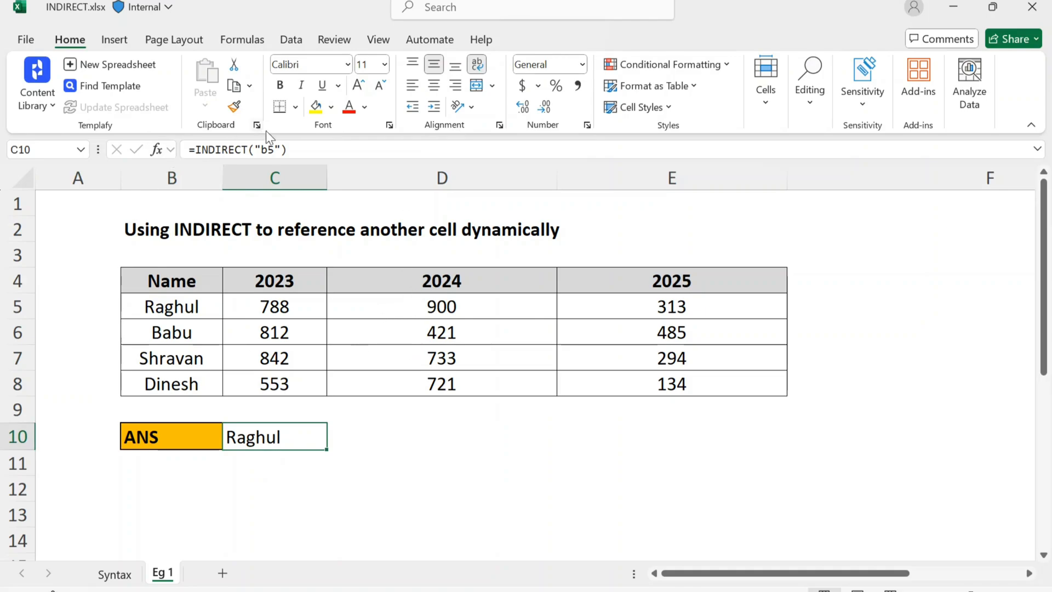
double_click(267, 149)
key("BackSpace")
type("d6")
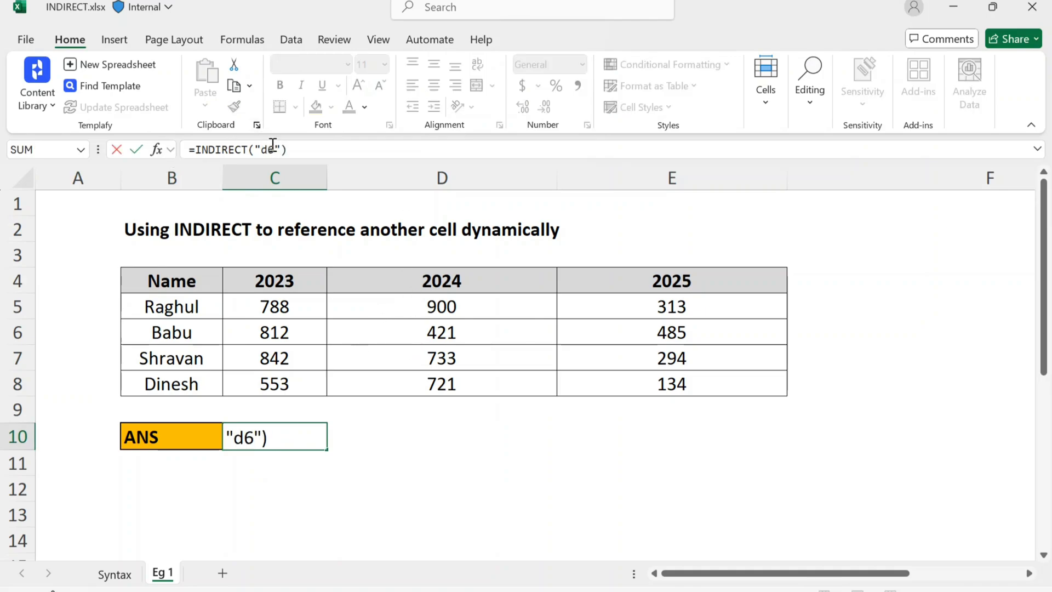
key("Return")
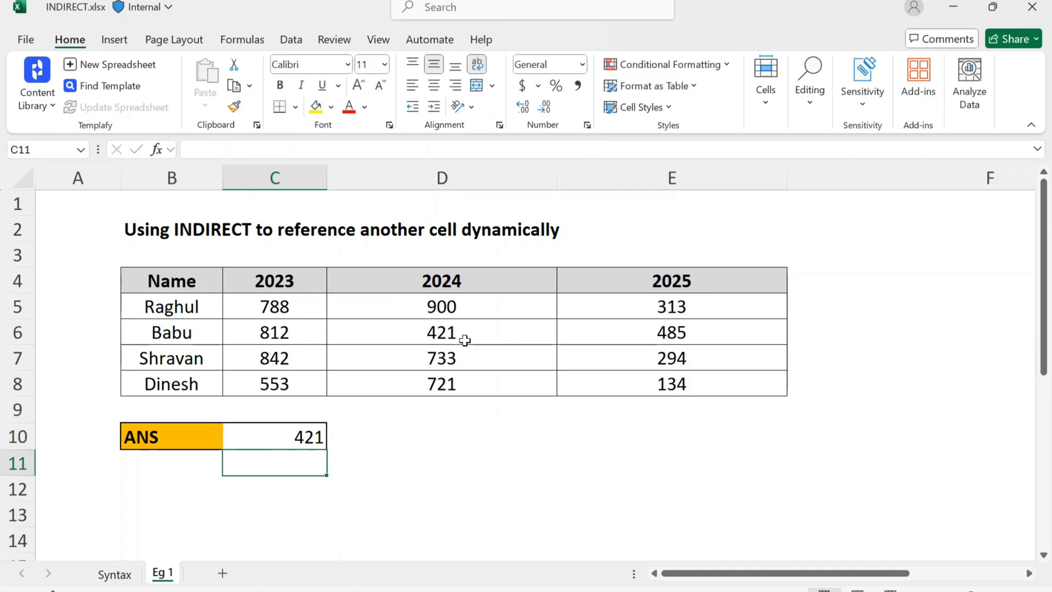
left_click(547, 534)
left_click(460, 471)
Replace the formula in C10 with =INDIRECT(Syntax!B3), picking the title cell on the Syntax sheet as the reference.
left_click(275, 437)
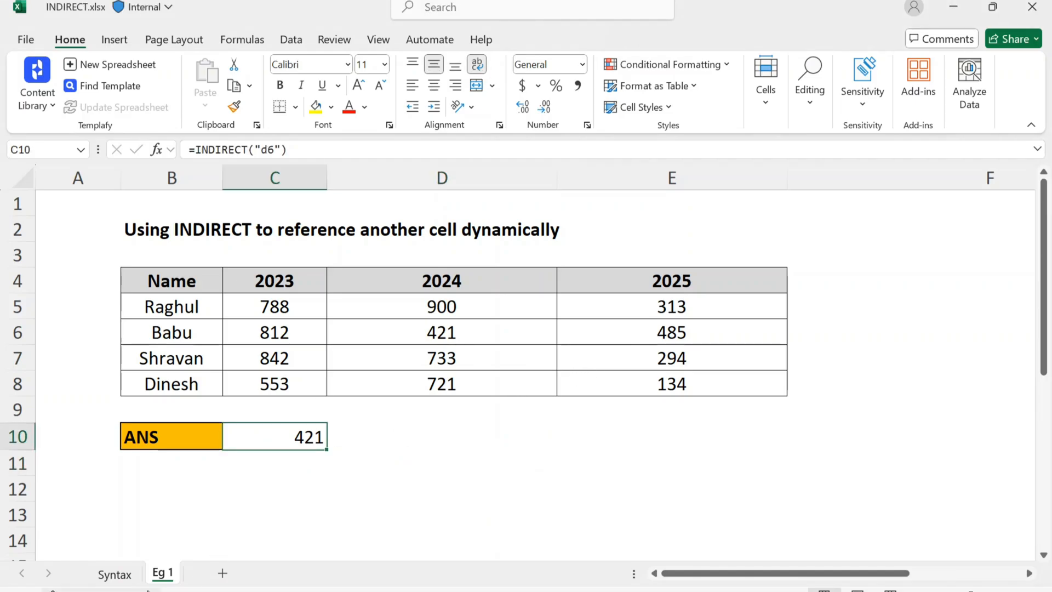
left_click(112, 575)
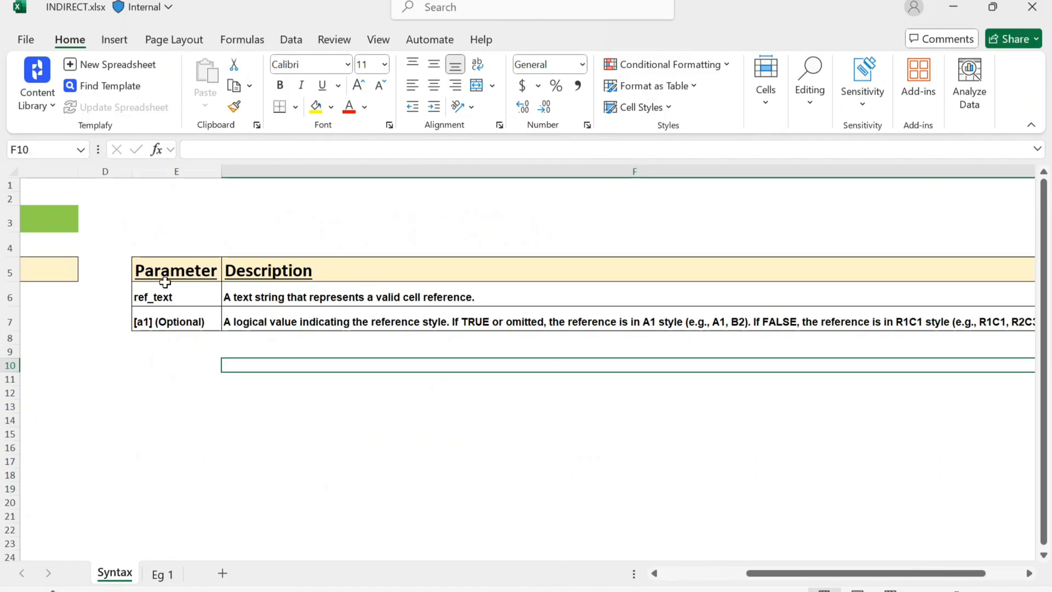
left_click(175, 262)
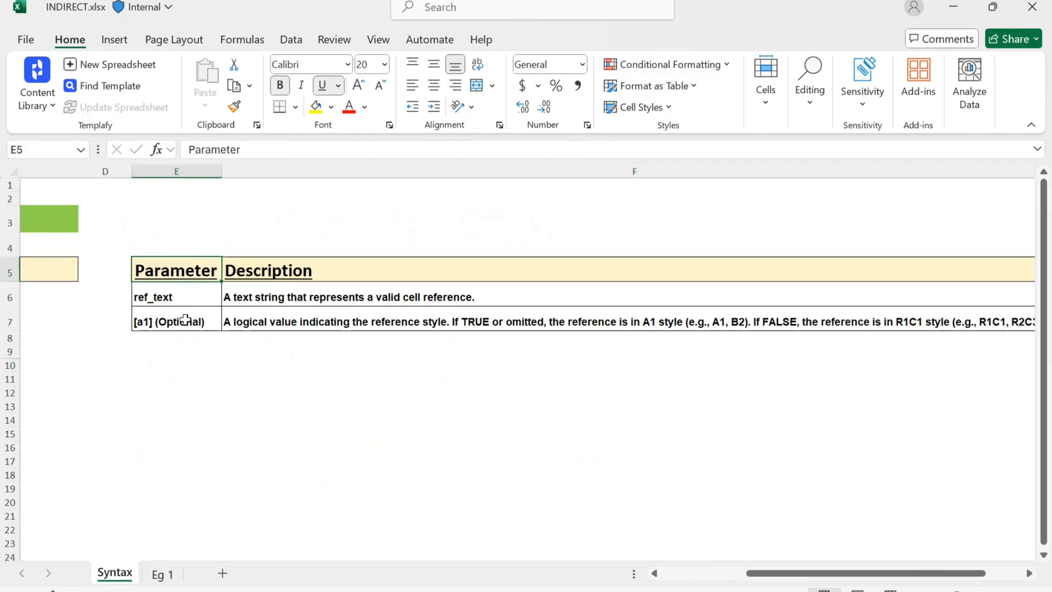
left_click(161, 574)
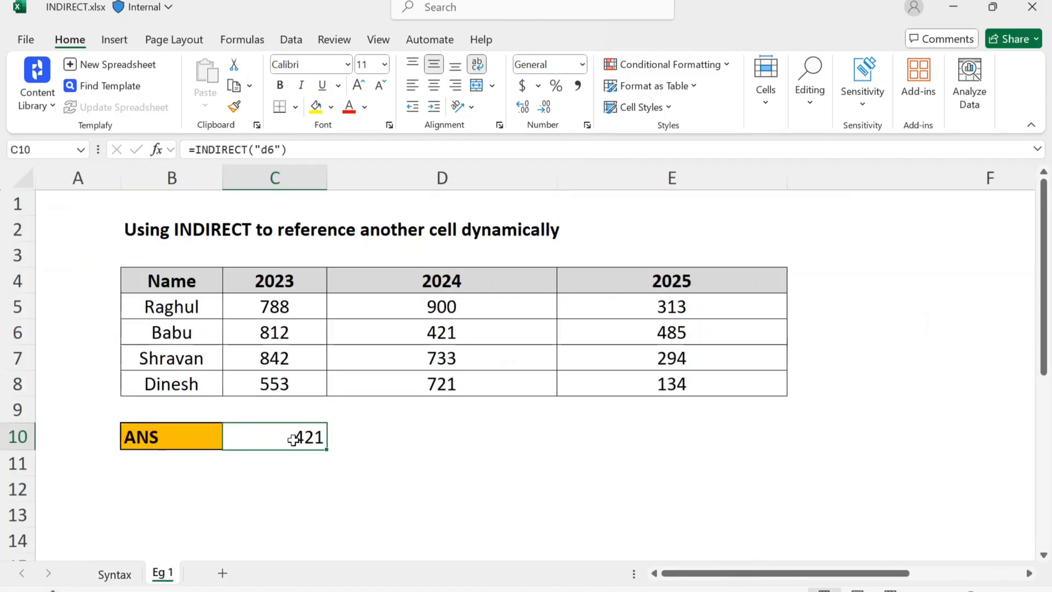
type("=in")
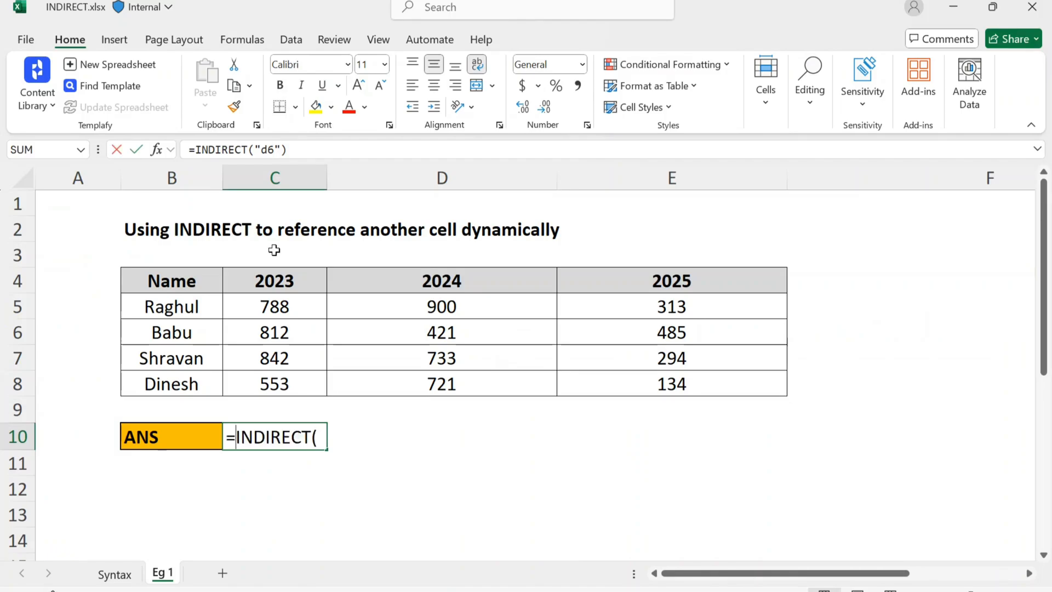
type("dir")
key("Tab")
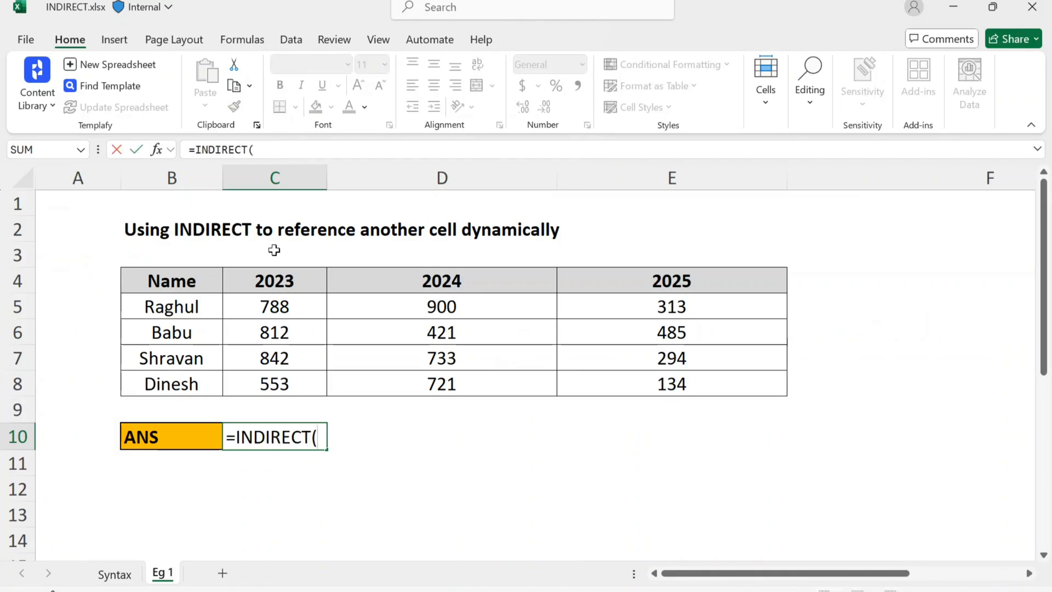
left_click(114, 574)
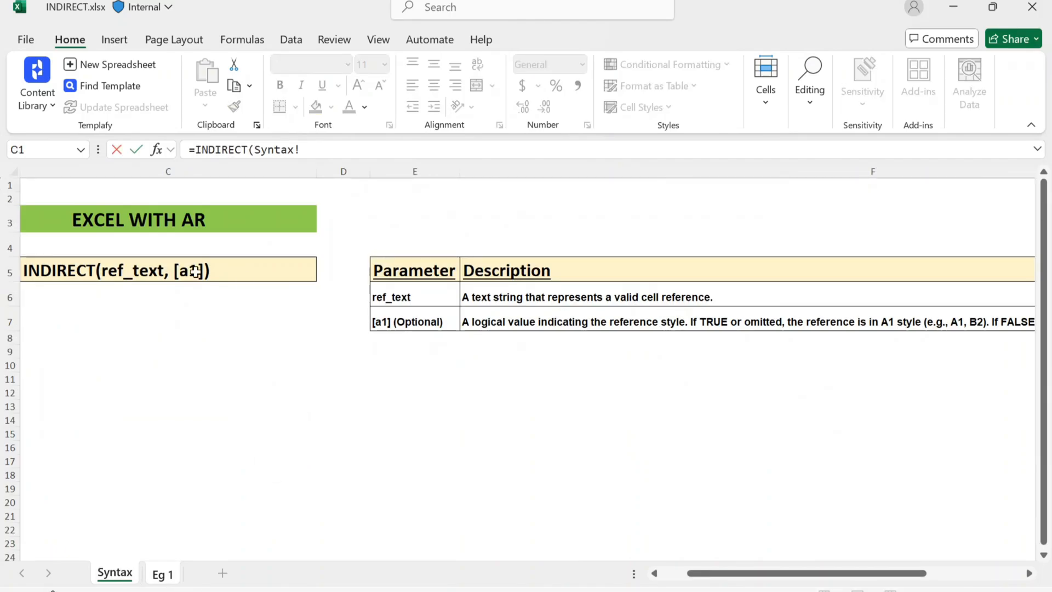
left_click(122, 222)
type(")")
key("Return")
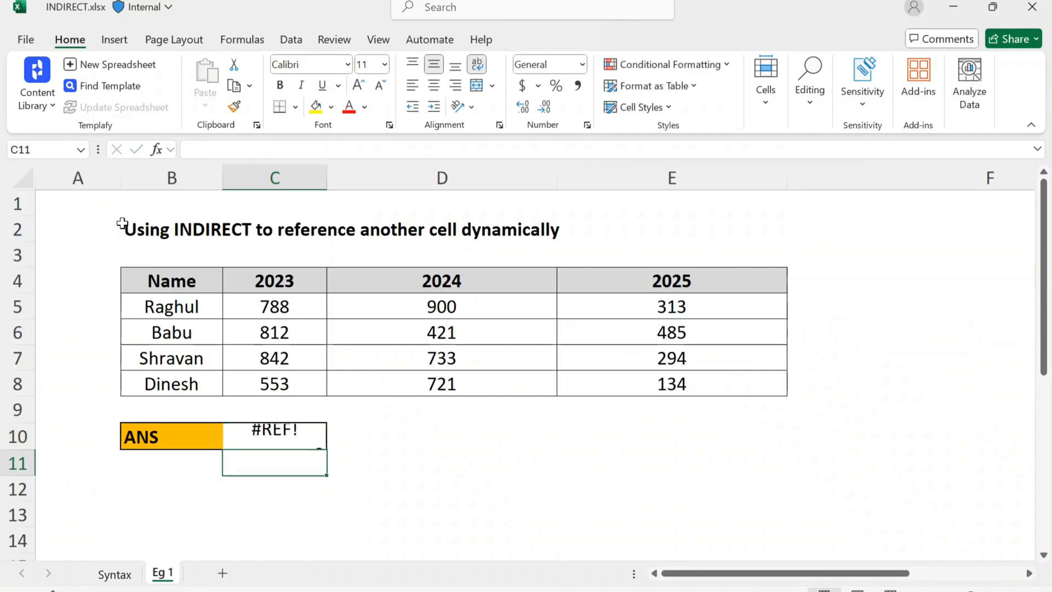
Enclose the sheet reference in C10's formula in quotation marks so it reads =INDIRECT("Syntax!B3").
key("Up")
left_click(255, 149)
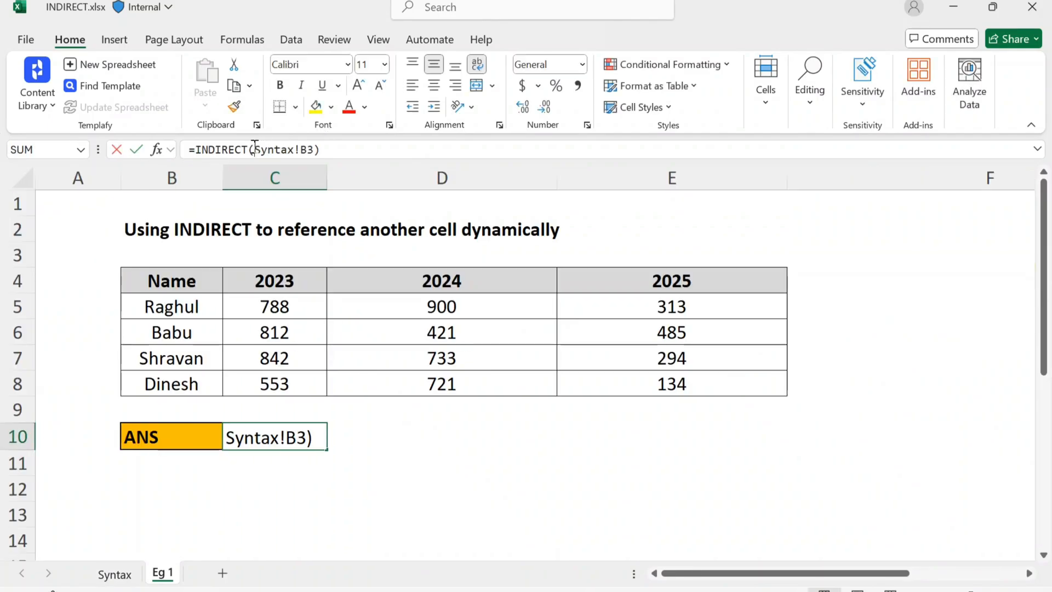
type("\"")
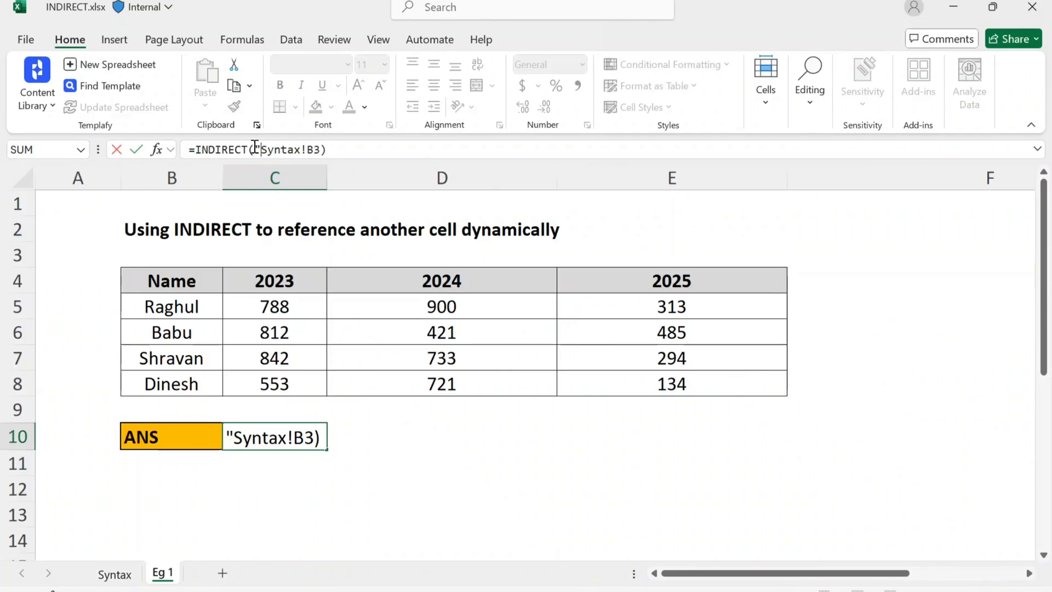
left_click(319, 149)
type("\"")
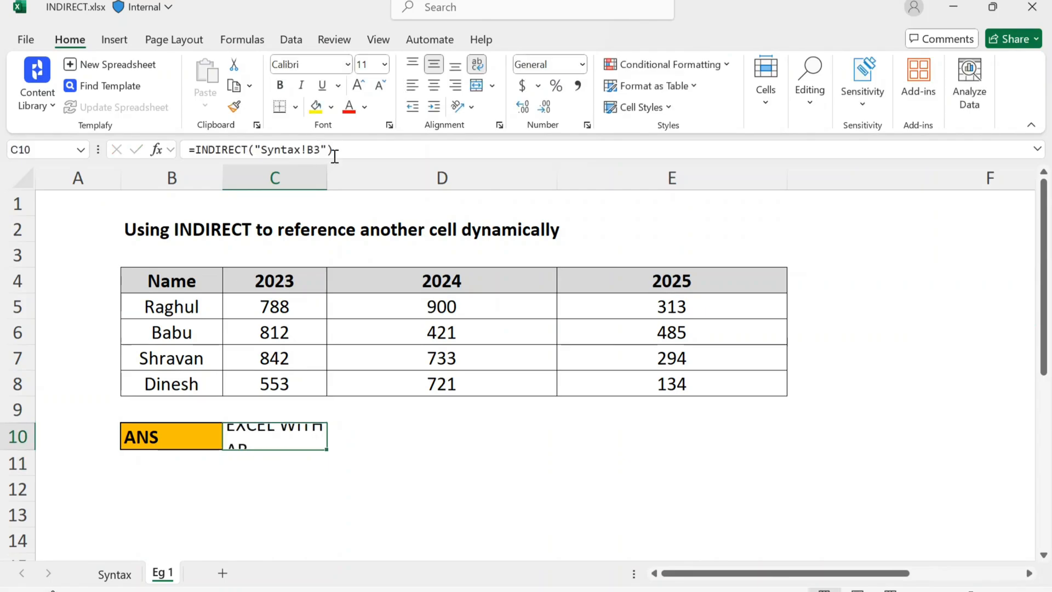
Autofit column C to its contents, compare the answer with the title on the Syntax sheet, and make C10 bold.
double_click(327, 176)
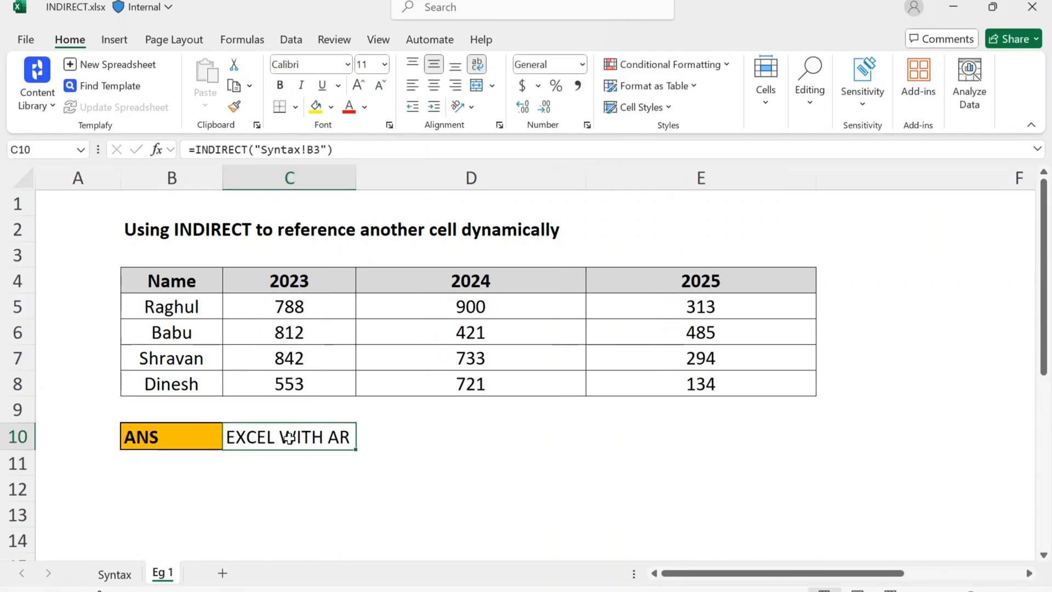
left_click(115, 574)
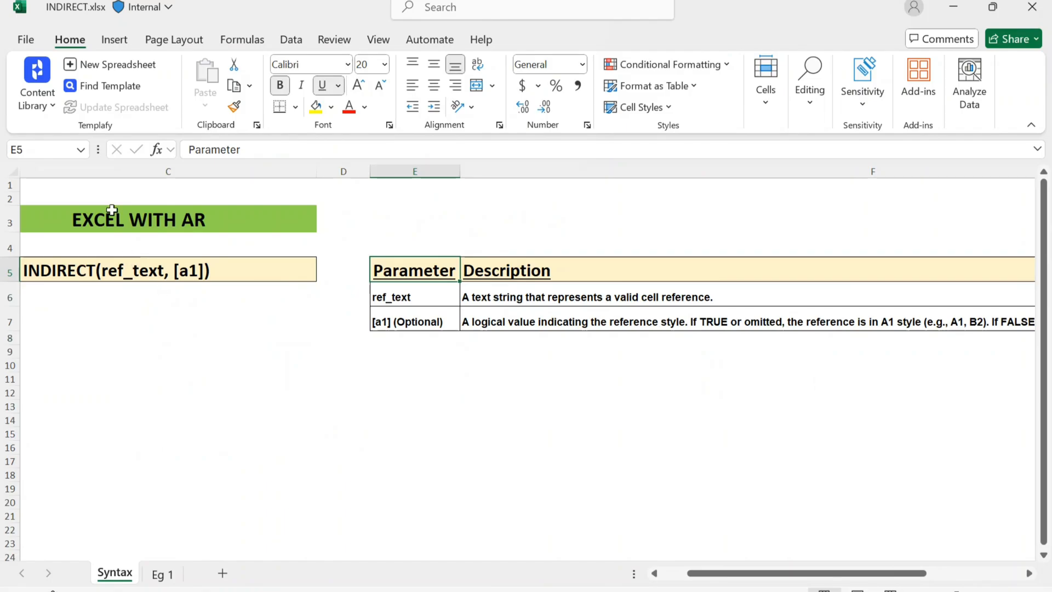
left_click(163, 574)
key("ctrl+b")
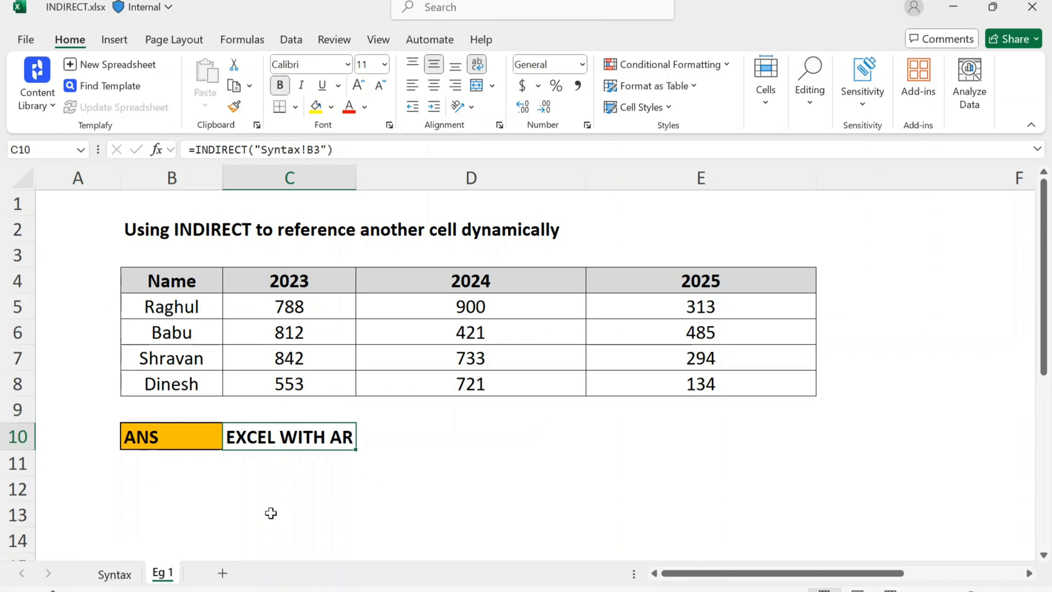
key("alt+Tab")
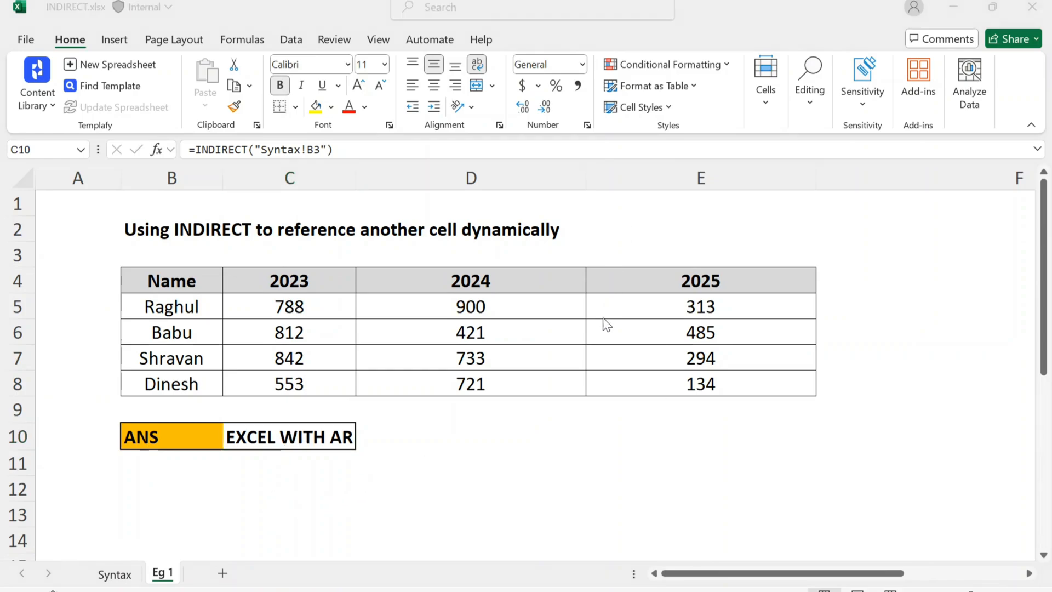